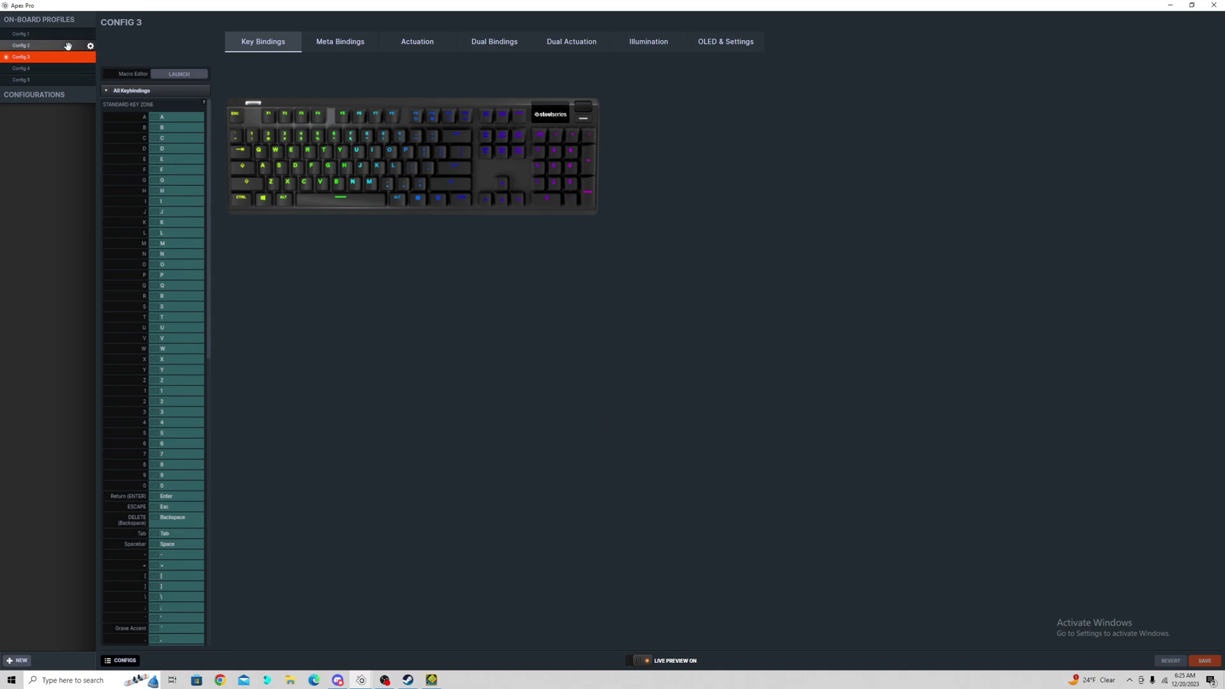
Look over the bindings of Configs 1 and 2, then return to Config 3.
click(21, 34)
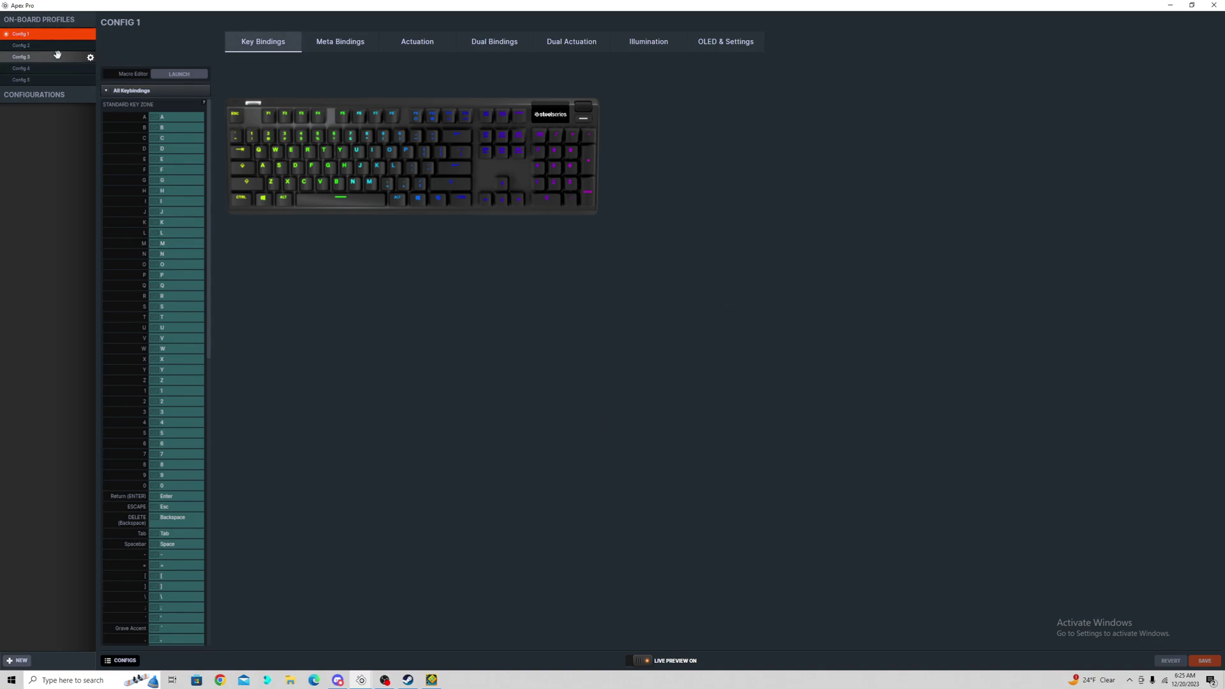
click(48, 44)
click(48, 57)
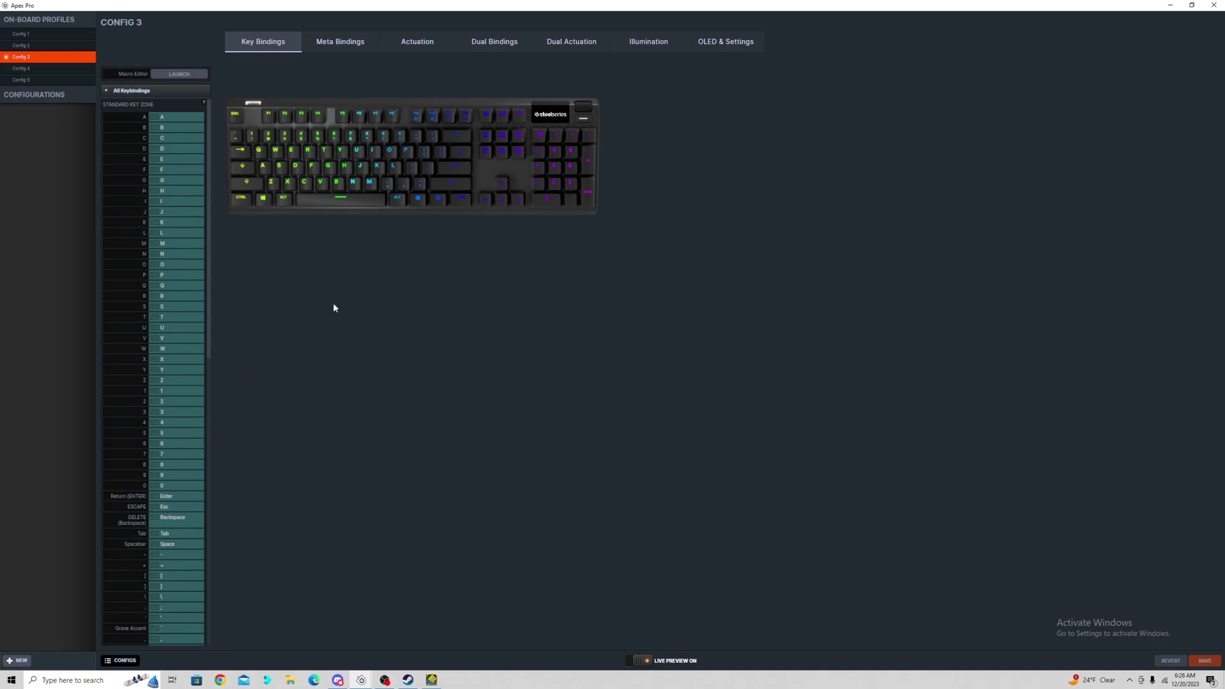
Rebind Config 3's Enter key to Space from the Keyboard Buttons list.
click(454, 170)
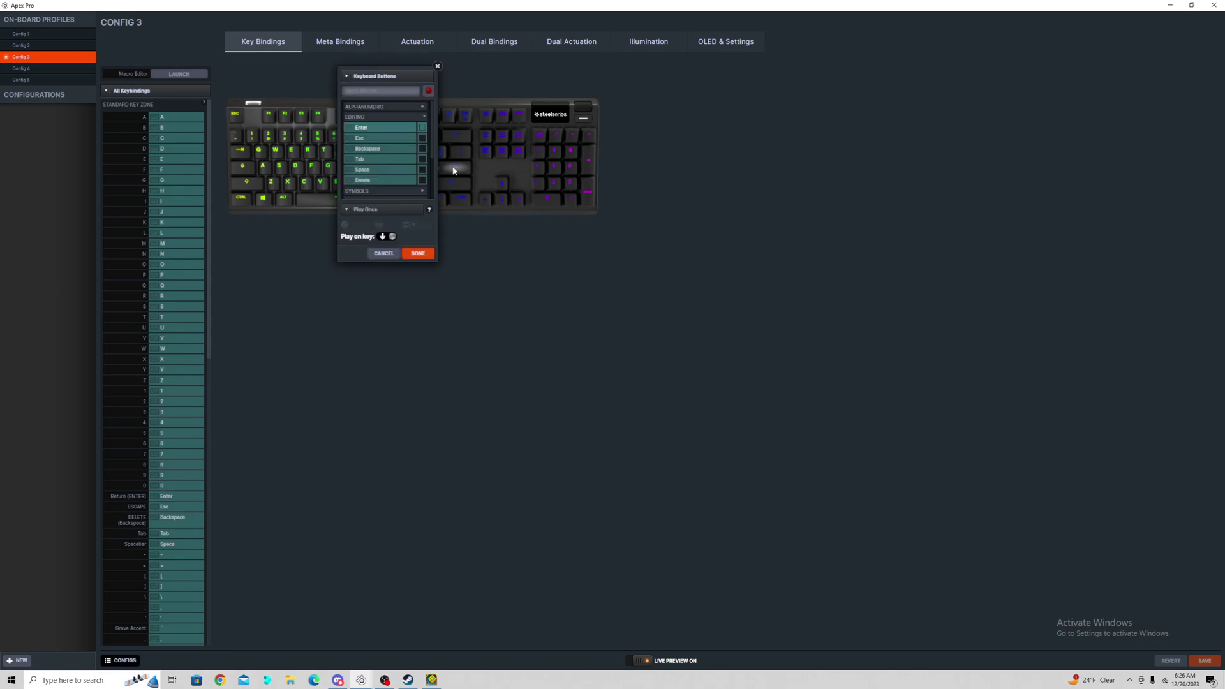
click(394, 93)
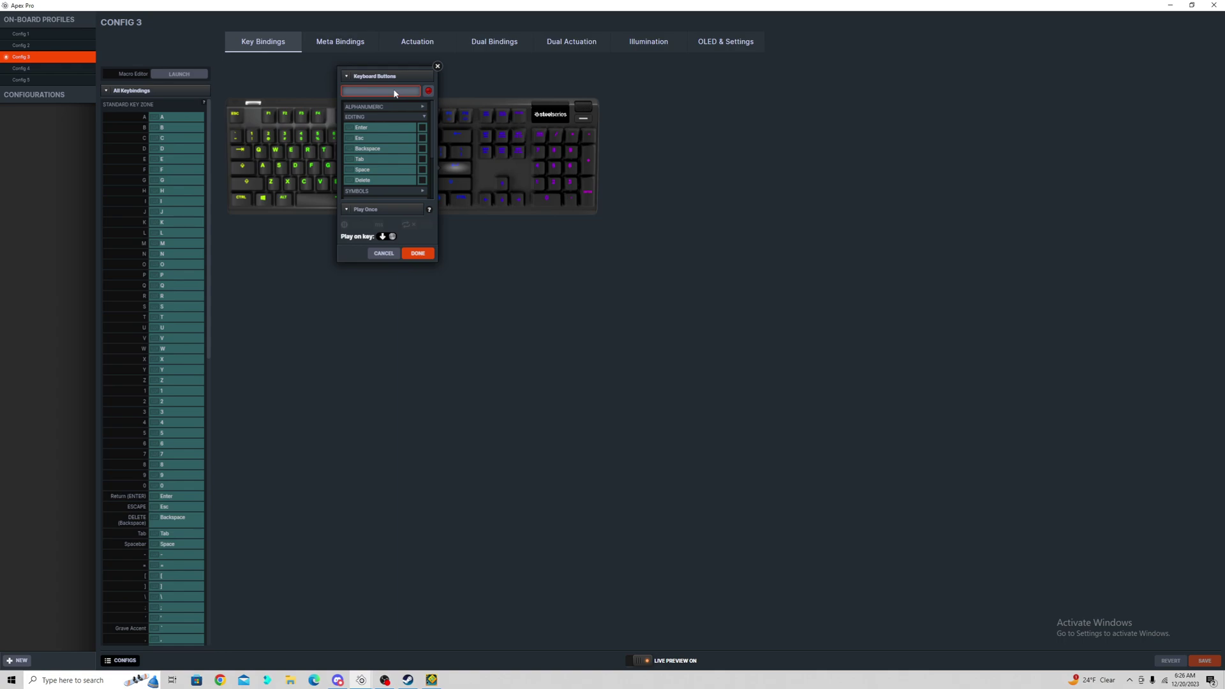
key(space)
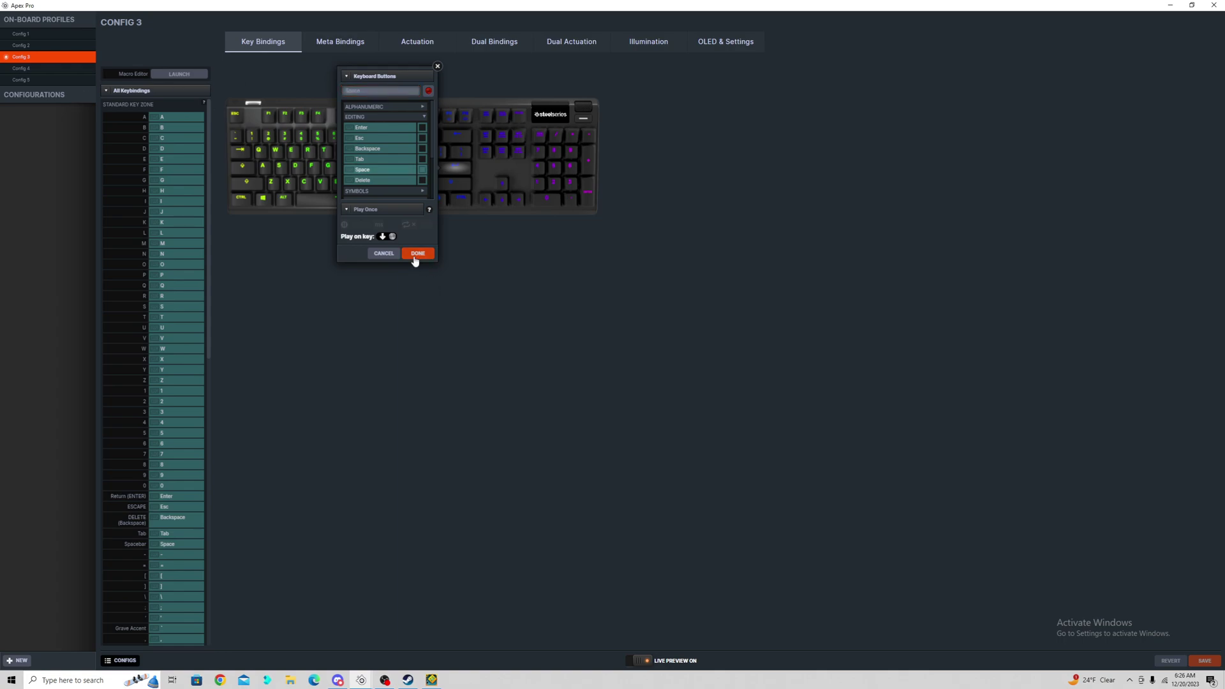
click(417, 253)
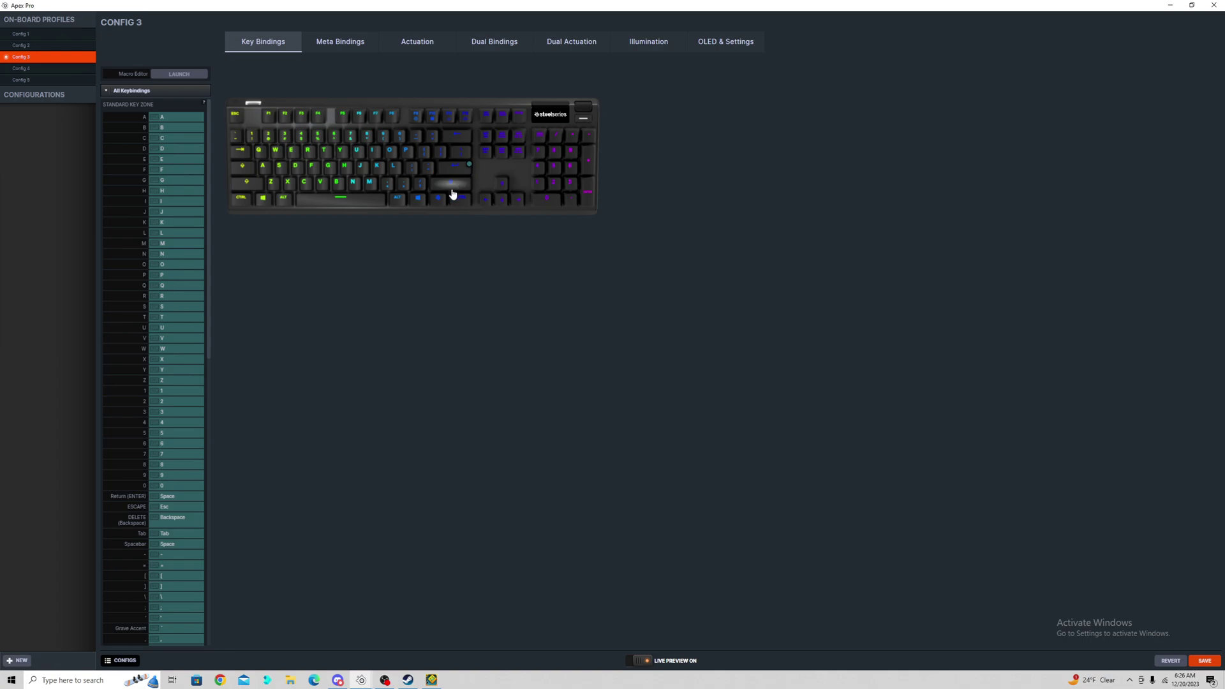
Resume Stereo Madness in Geometry Dash, jump over the spikes, and pause after crashing.
click(434, 679)
key(Escape)
key(space)
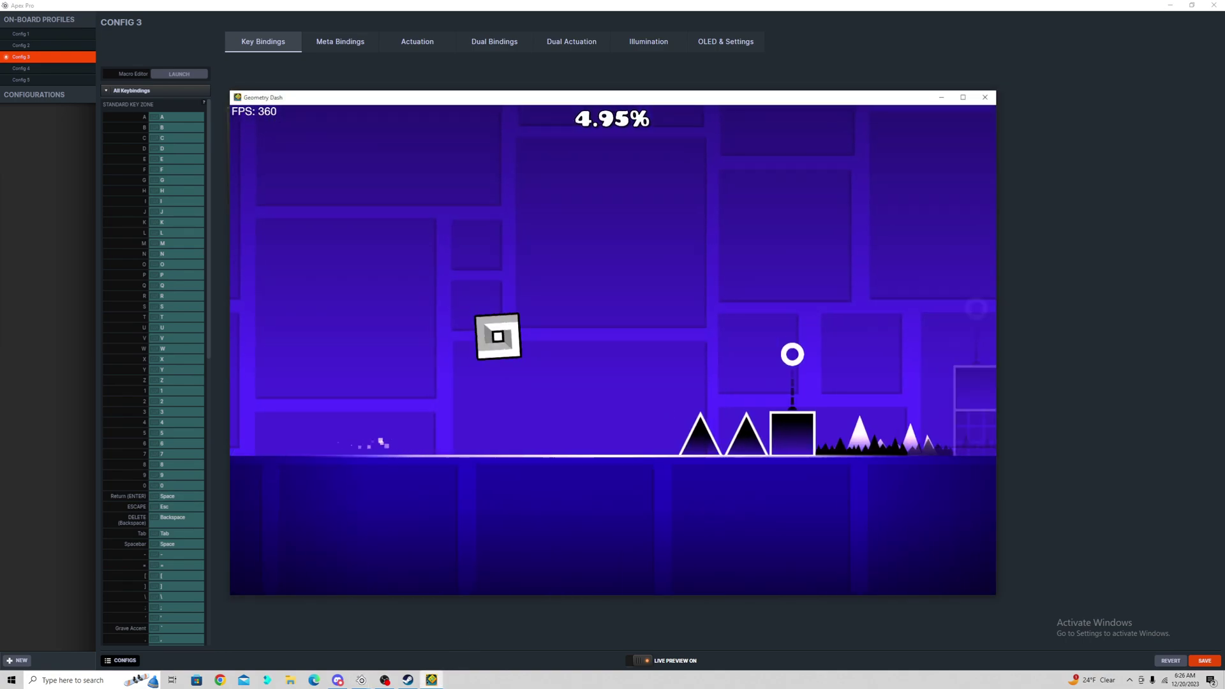
key(space)
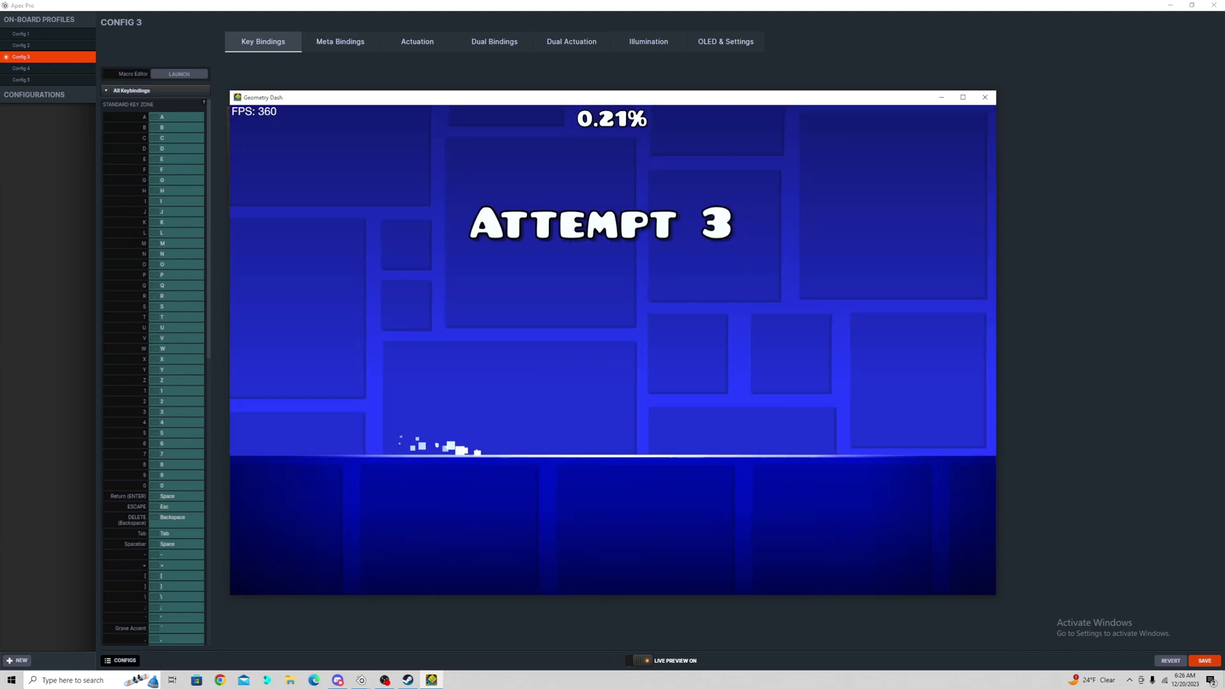
key(Escape)
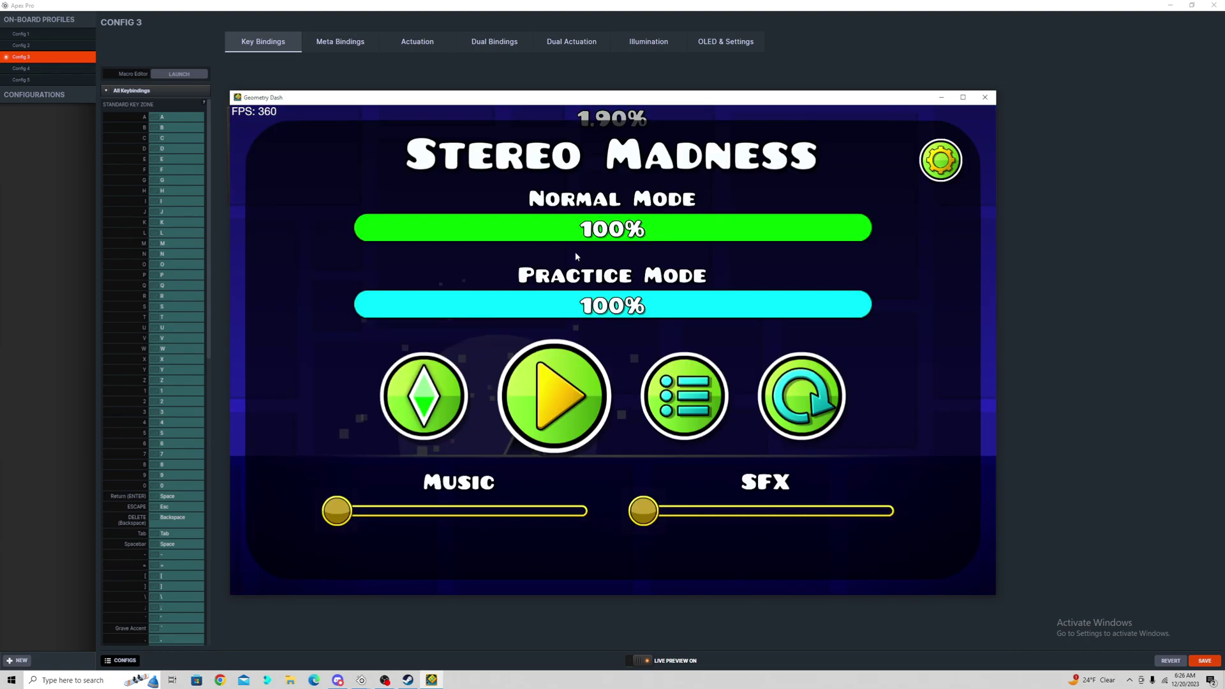
Hide the game window, restore it, and restart Stereo Madness with a jump.
key(alt+F4)
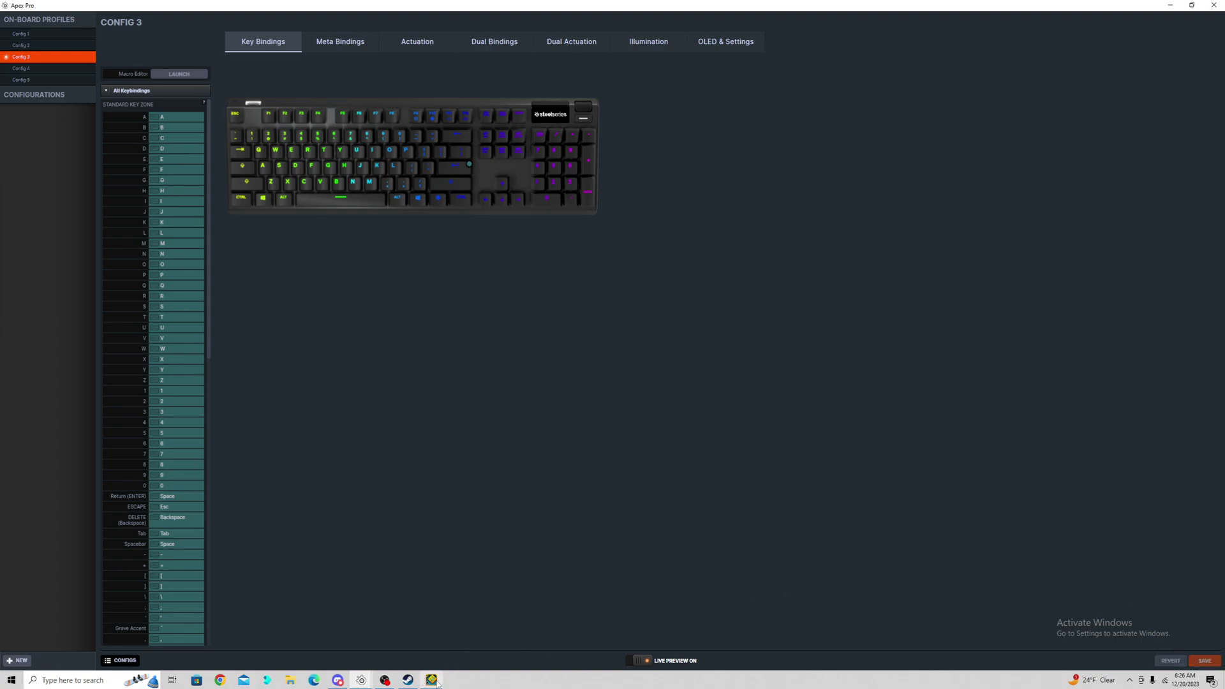
click(432, 678)
key(Escape)
key(space)
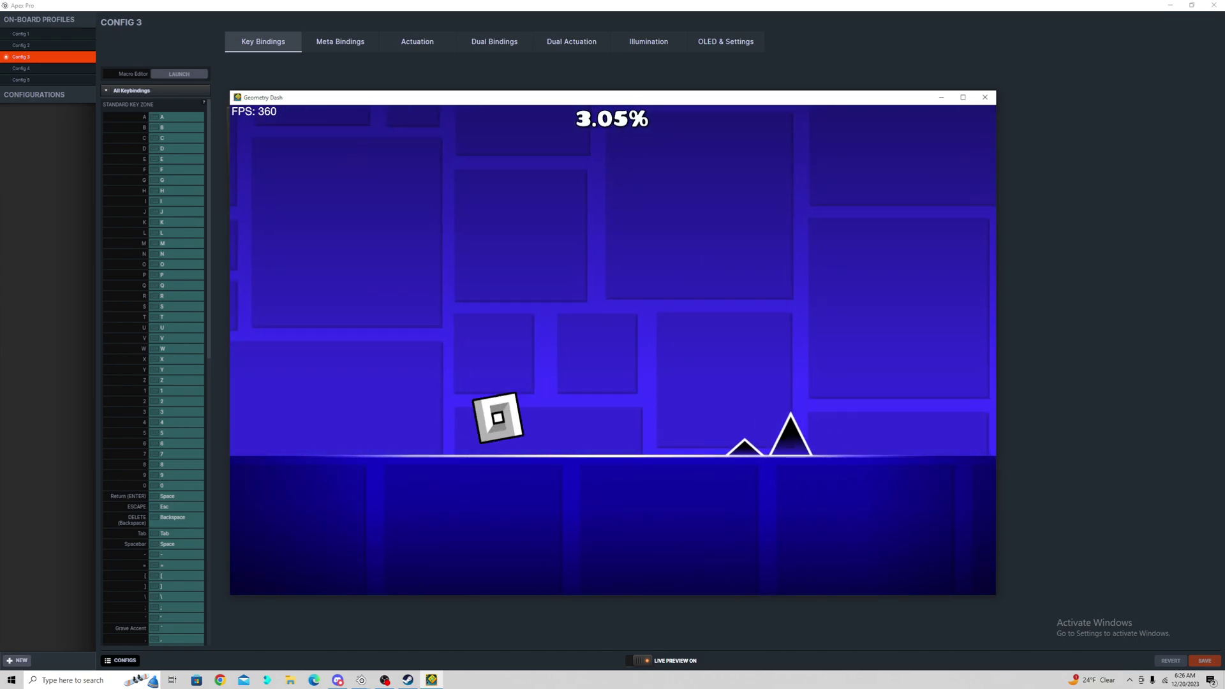
Leave Stereo Madness for the main menu and start the Dash level from Play.
key(space)
key(Escape)
key(Escape)
key(Escape)
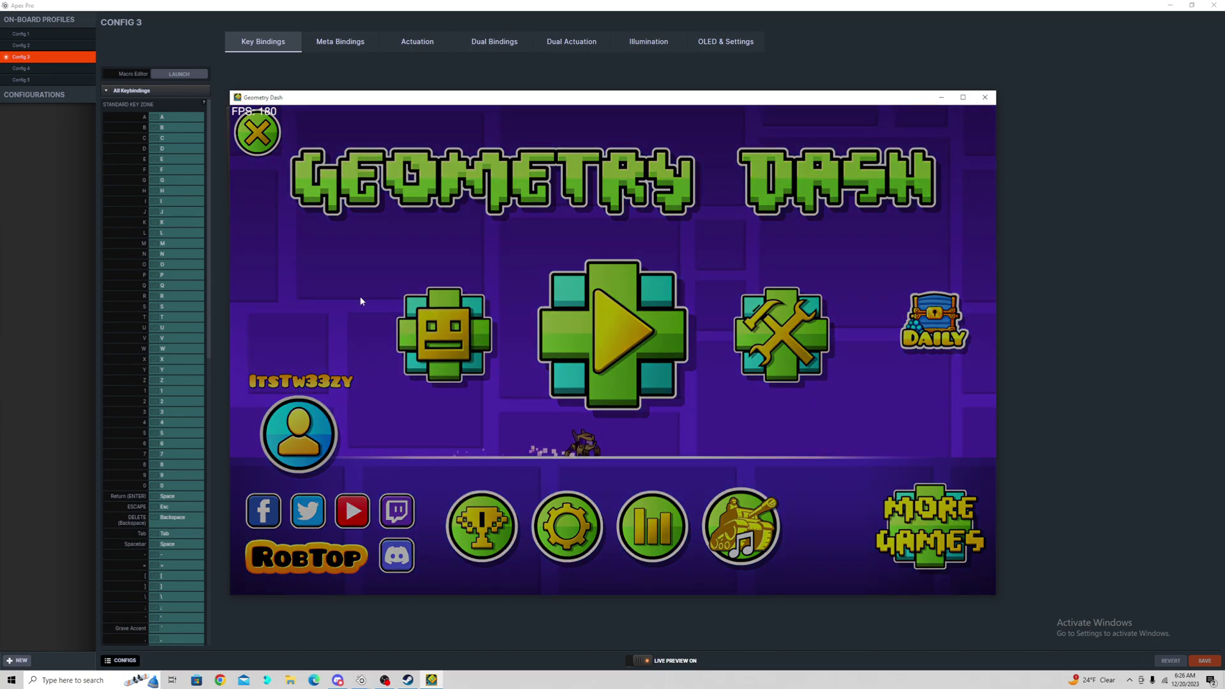
click(449, 340)
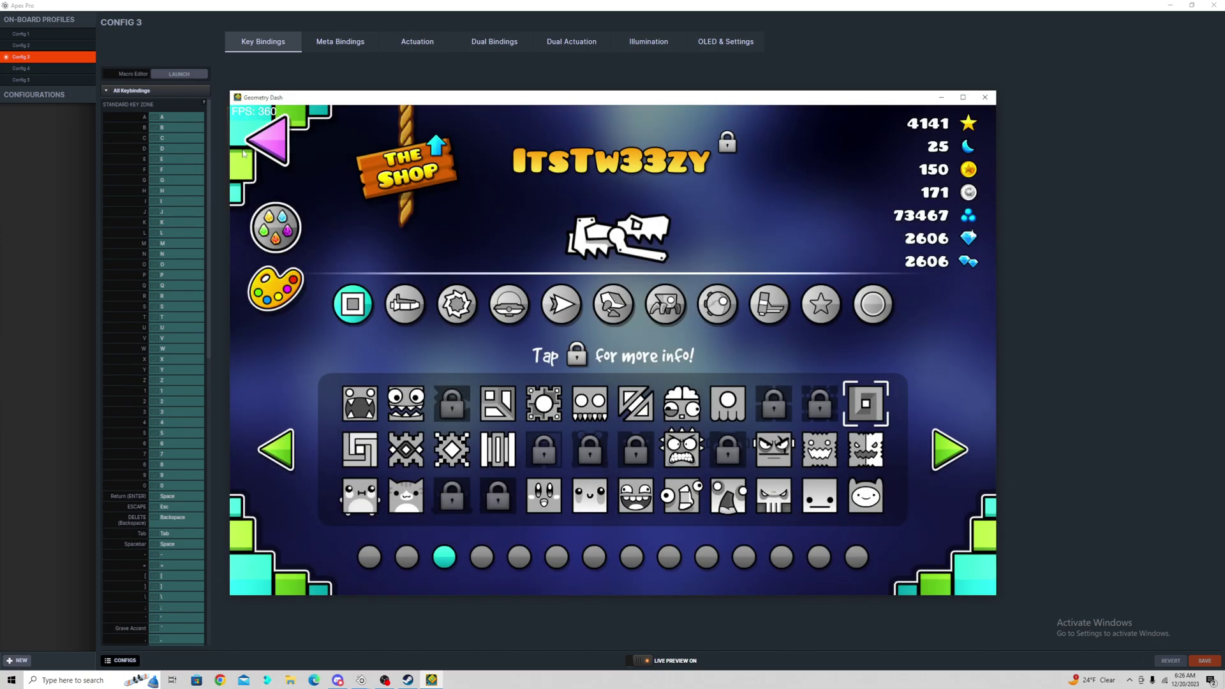
key(Escape)
click(616, 377)
key(Left)
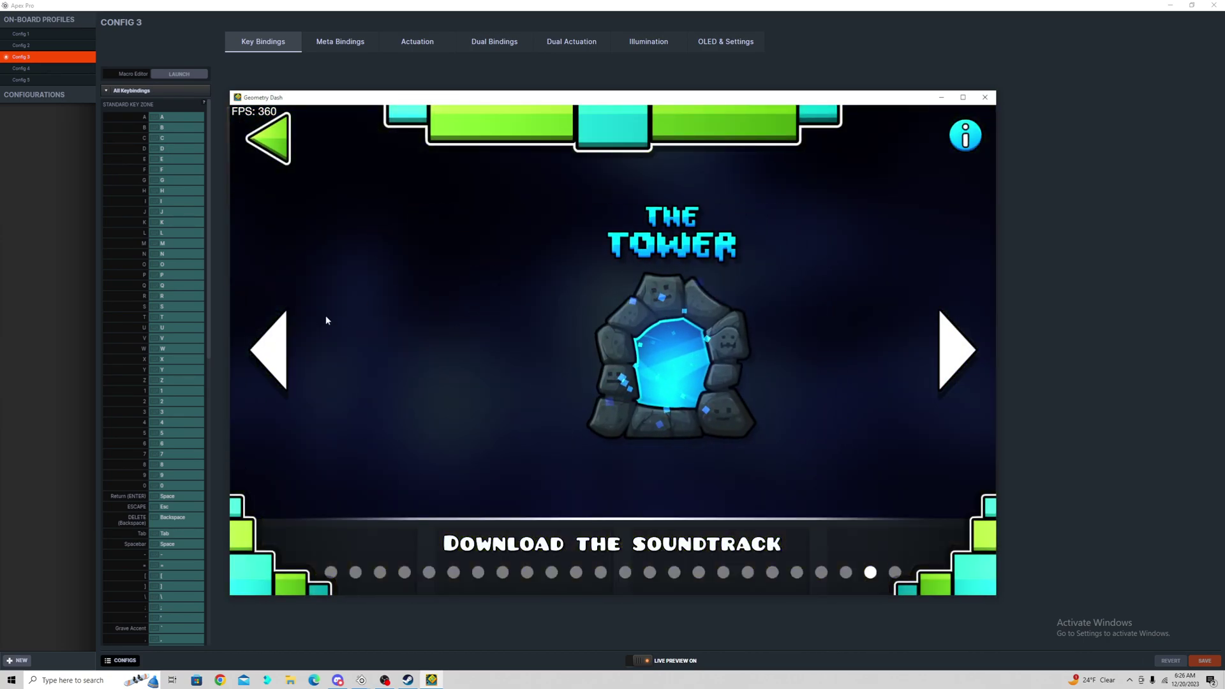
key(Left)
key(space)
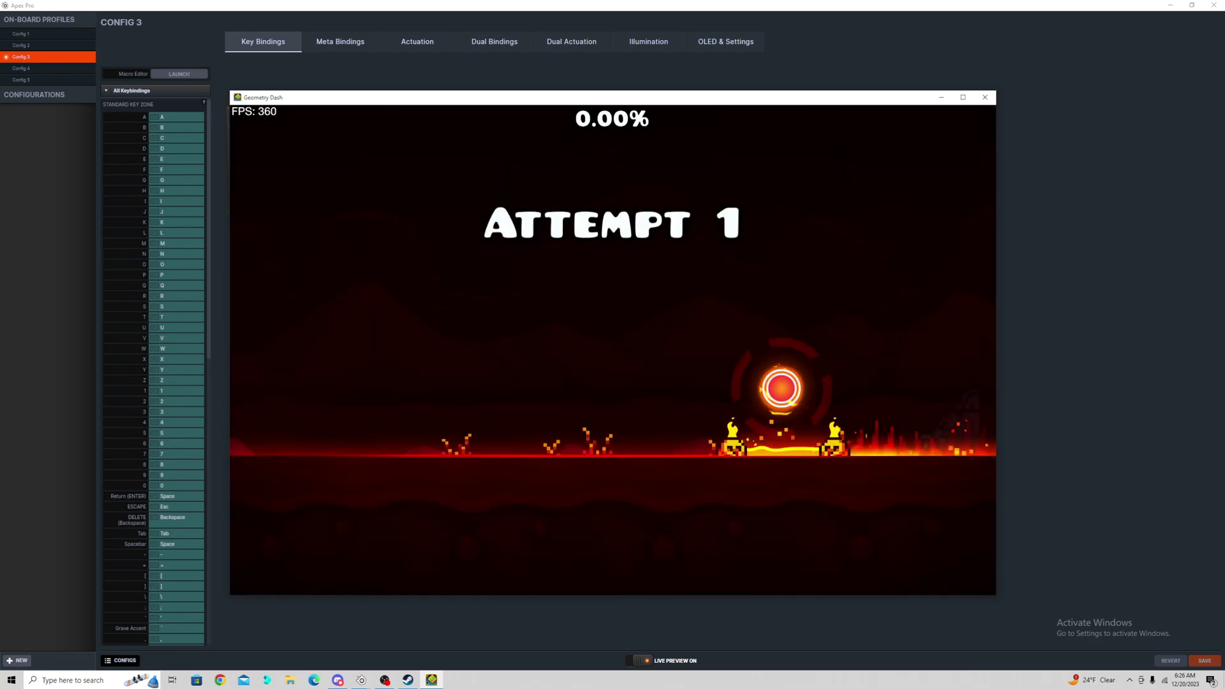
Jump through Dash's pillars, orbs, UFO, gravity and lava sections past 13% progress.
key(space)
key(space)
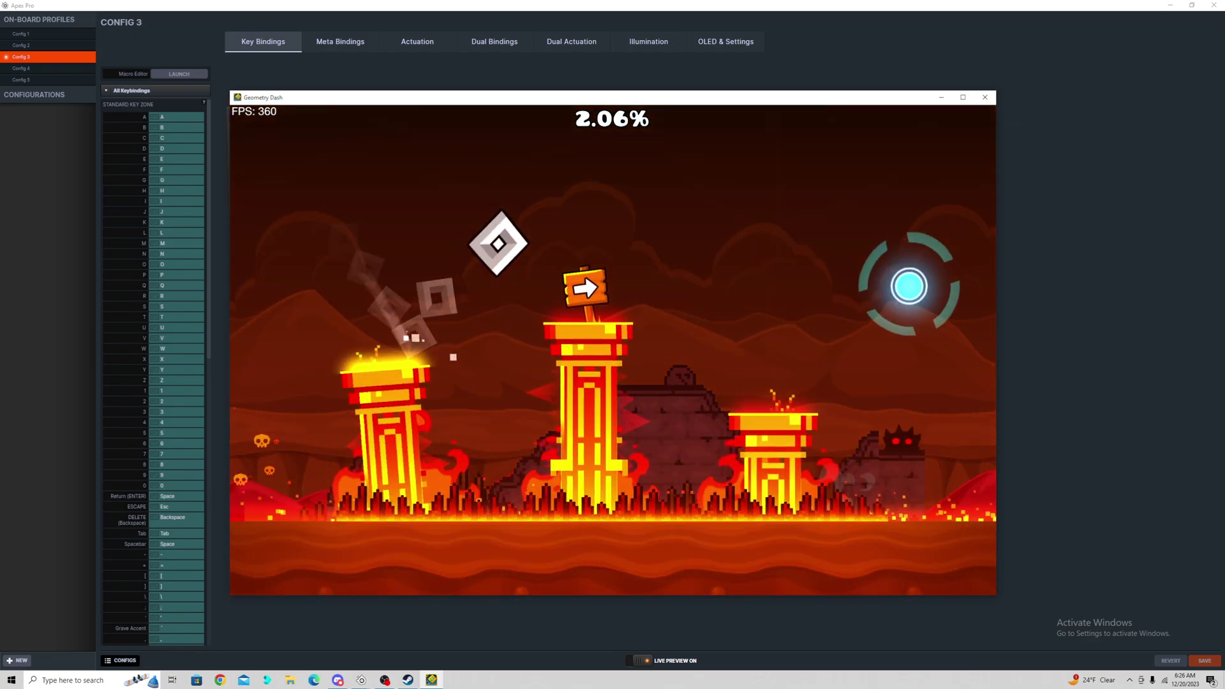
key(space)
key(space)
key(space)
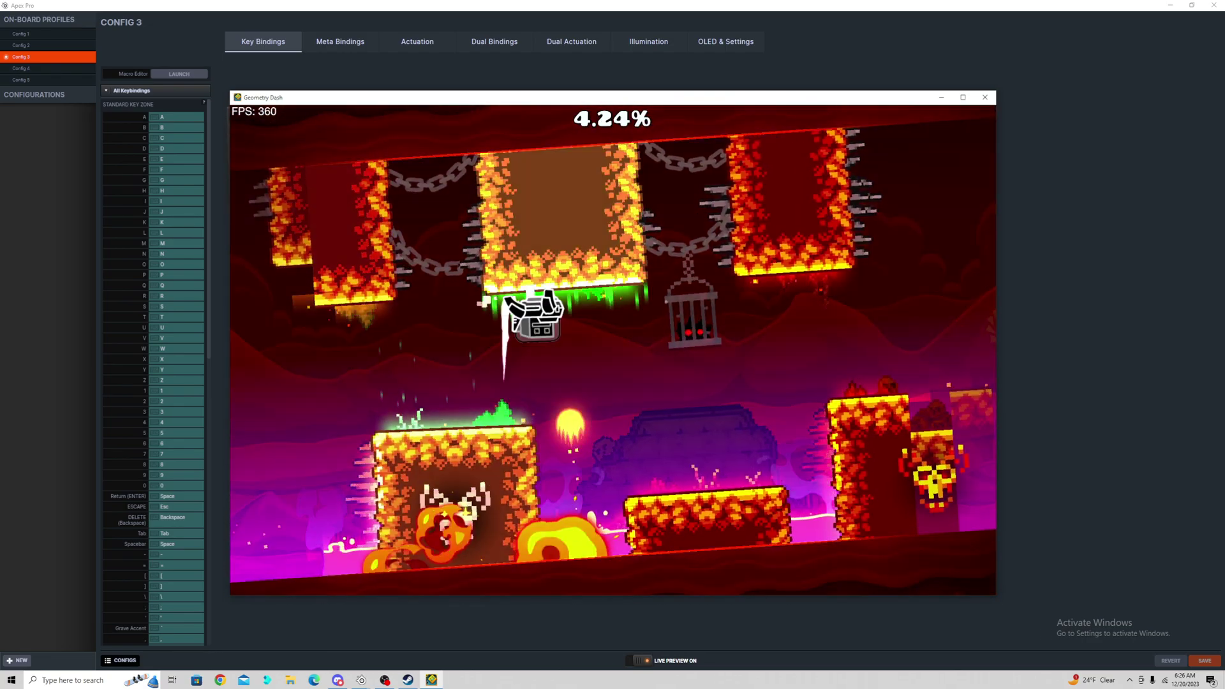
key(space)
key(space)
key(space)
key(space)
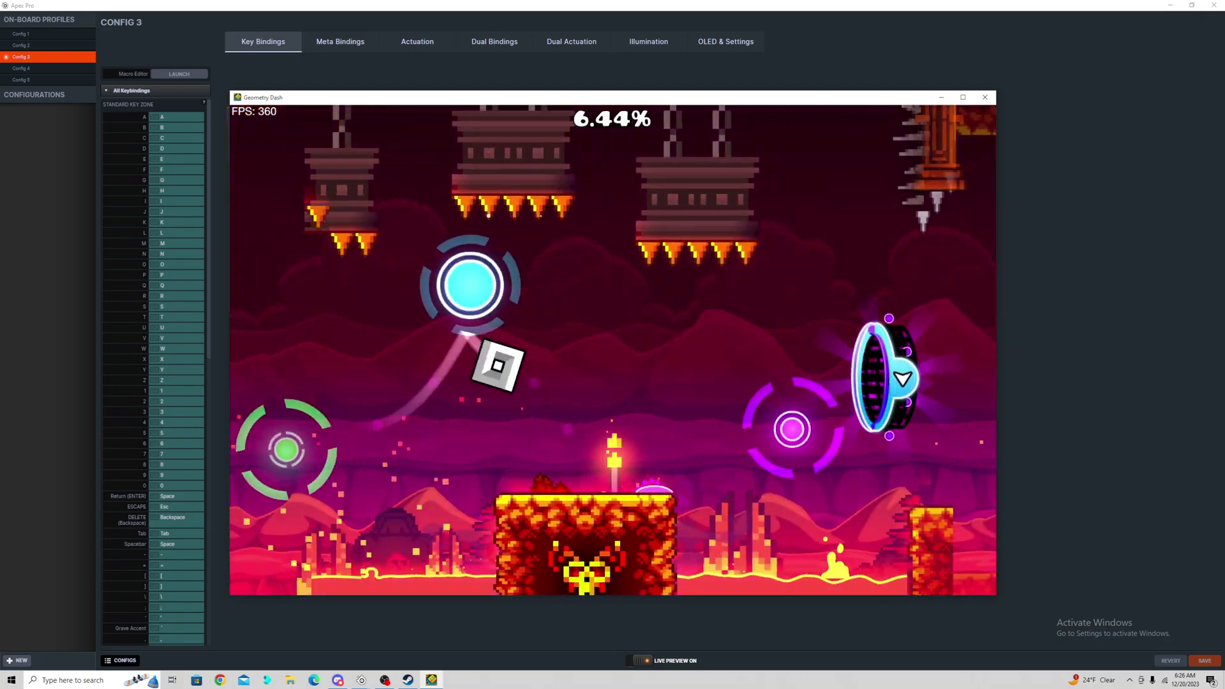
key(space)
key(space)
key(space)
key(space)
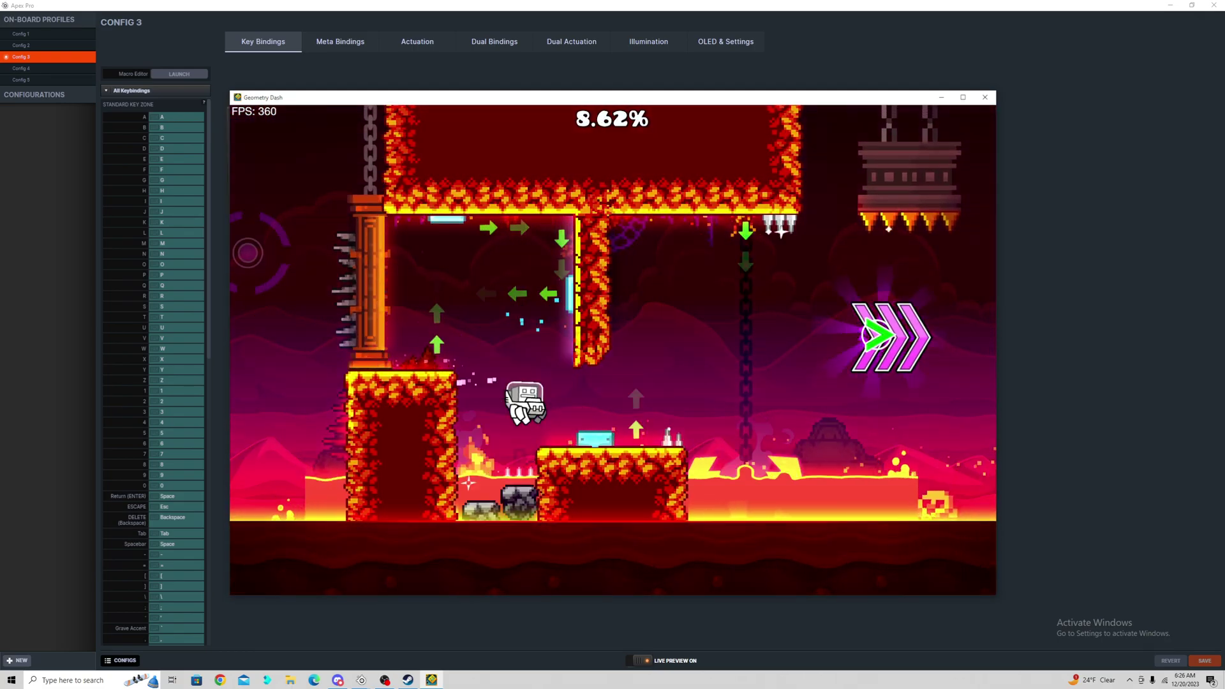
key(space)
key(space)
key(space)
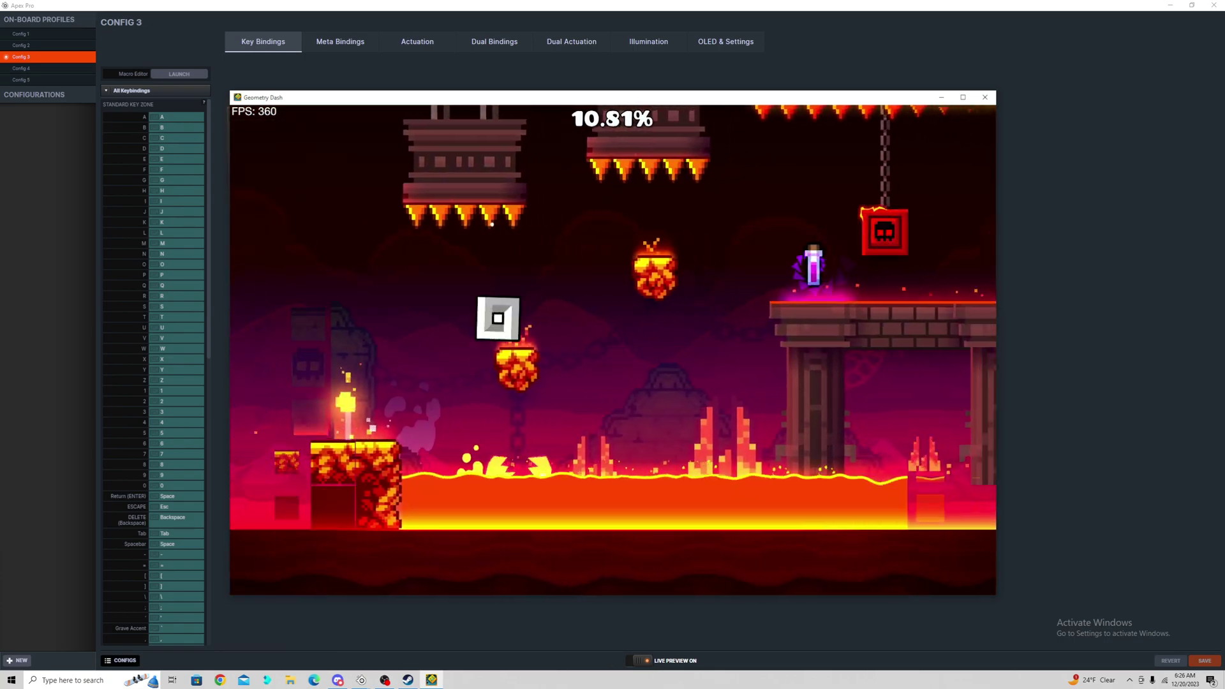
key(space)
key(space)
key(space)
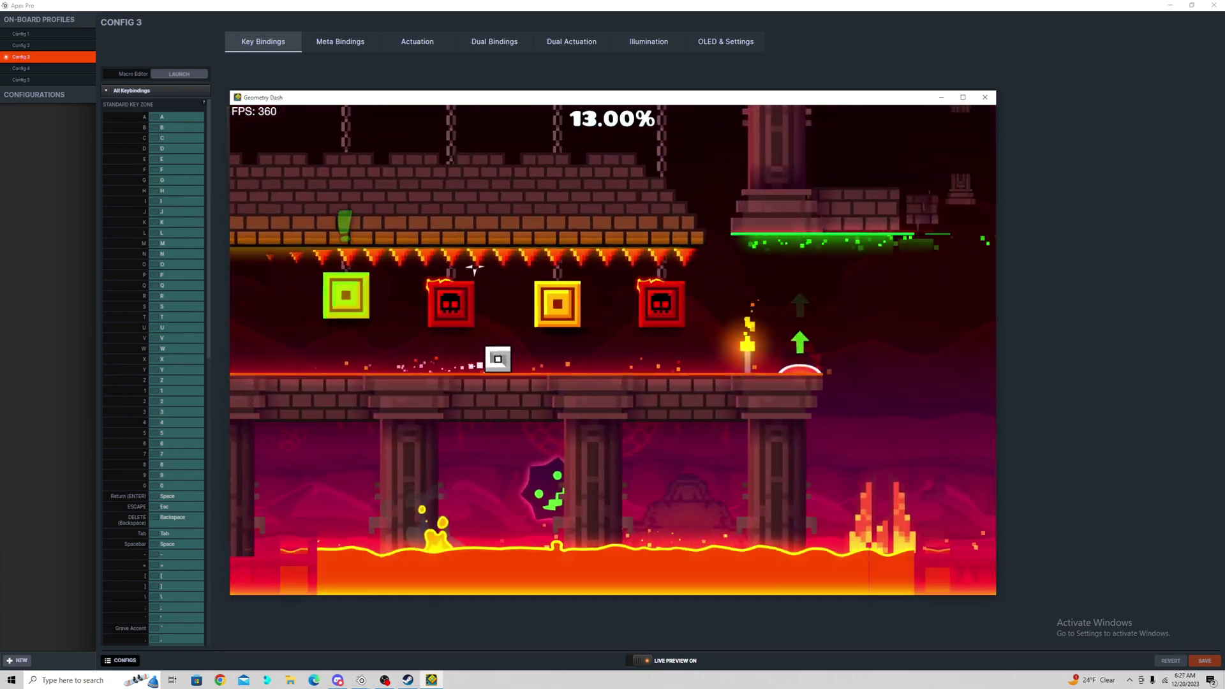
key(space)
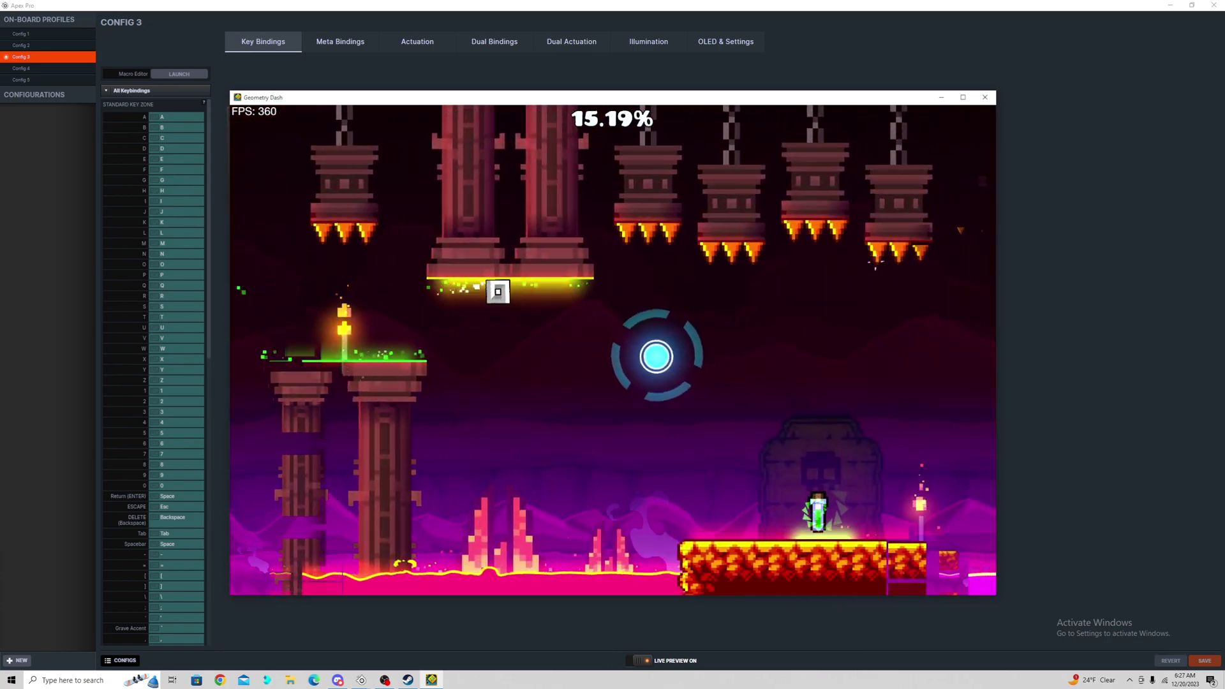